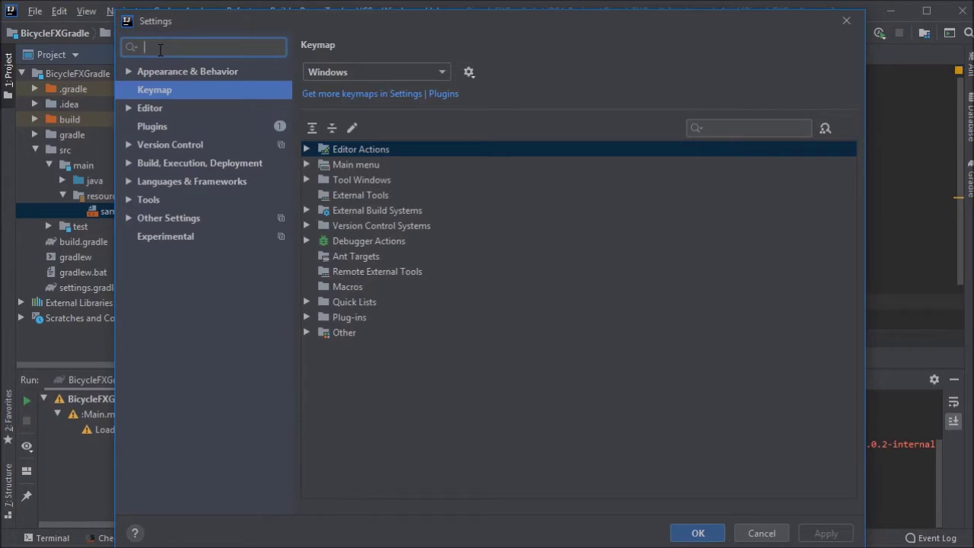
Search the settings for "scene" and open the JavaFX settings under Languages & Frameworks
text(scene)
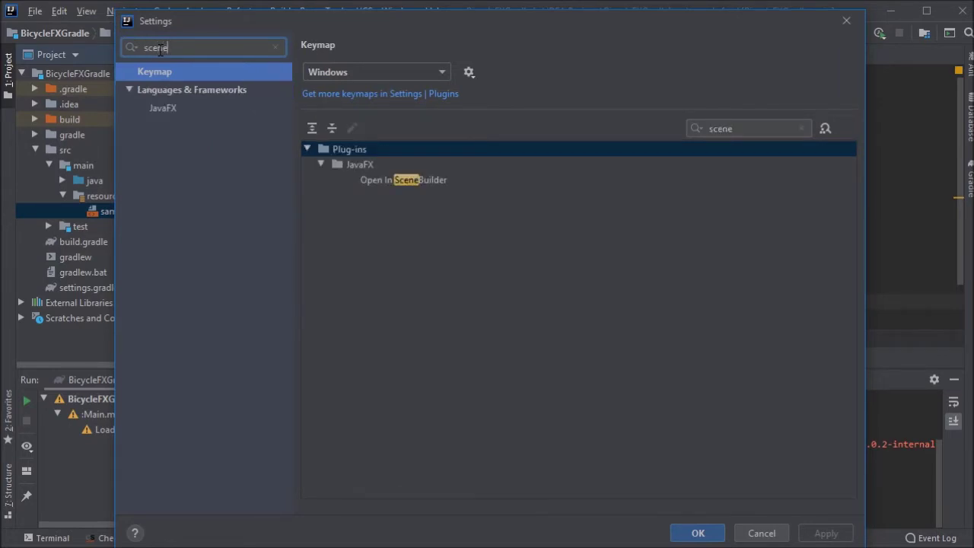
click(154, 89)
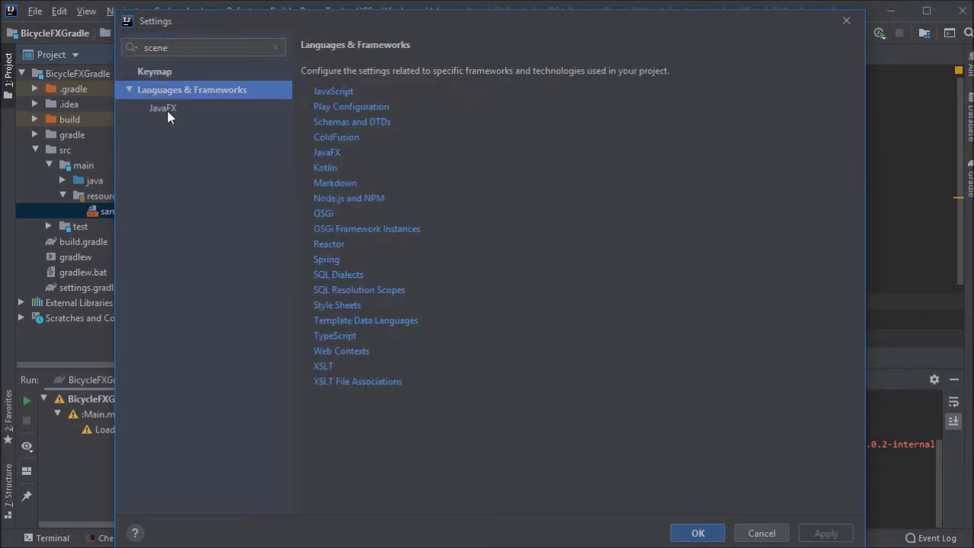
click(167, 111)
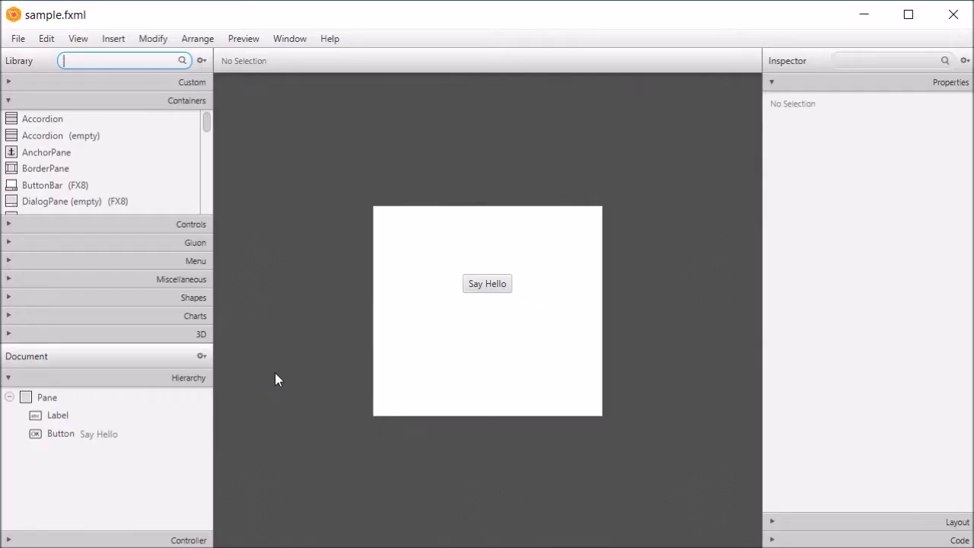
Examine the Say Hello button's properties and its code settings, including the On Action handler
click(474, 289)
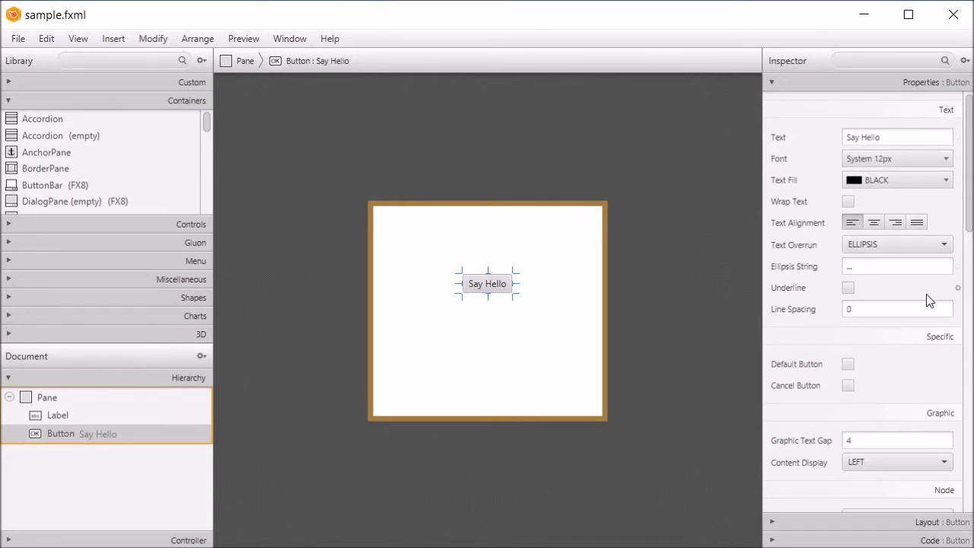
scroll(970, 216, down, 1)
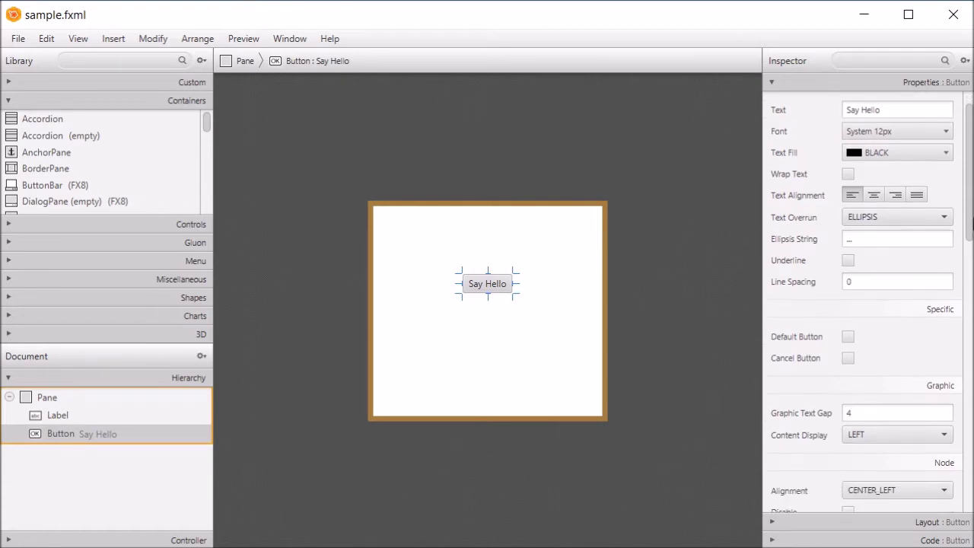
scroll(970, 219, down, 10)
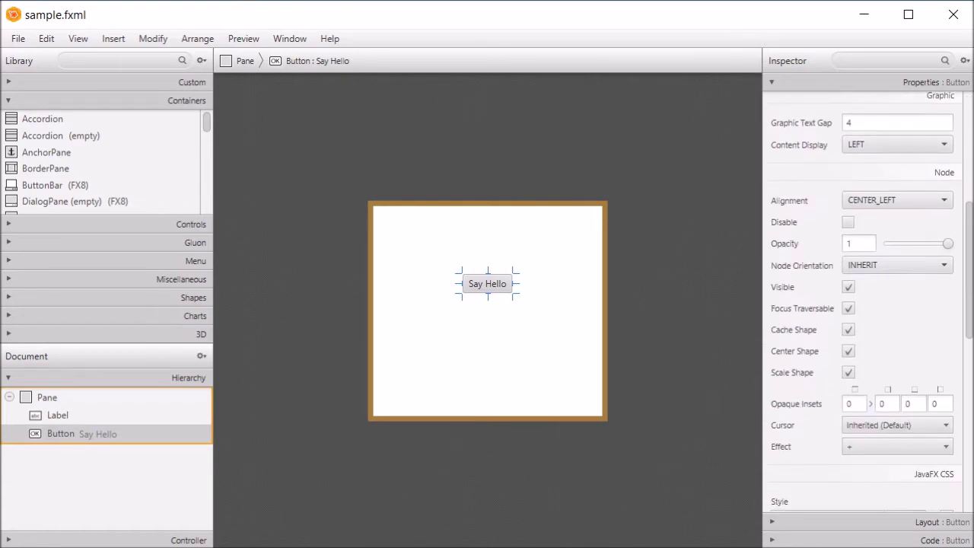
scroll(971, 219, down, 10)
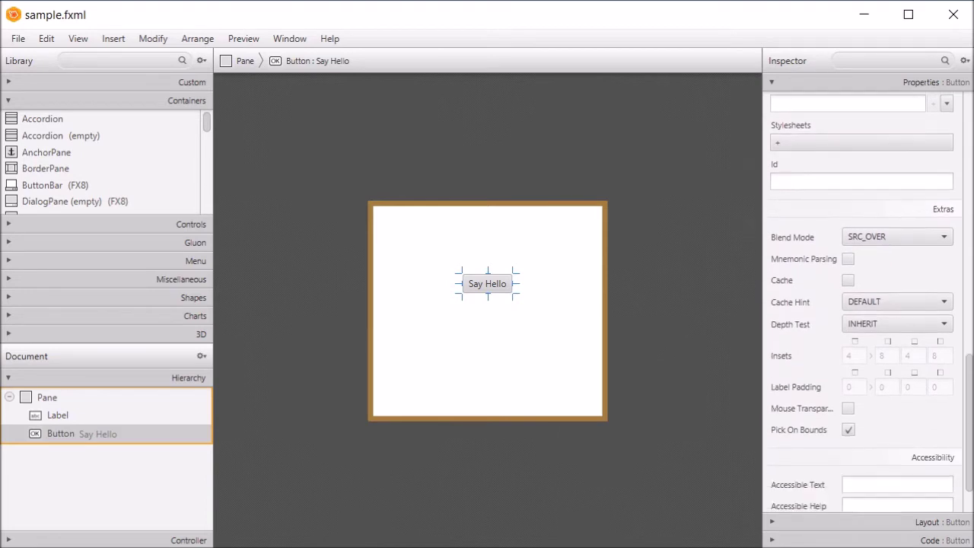
scroll(871, 302, down, 2)
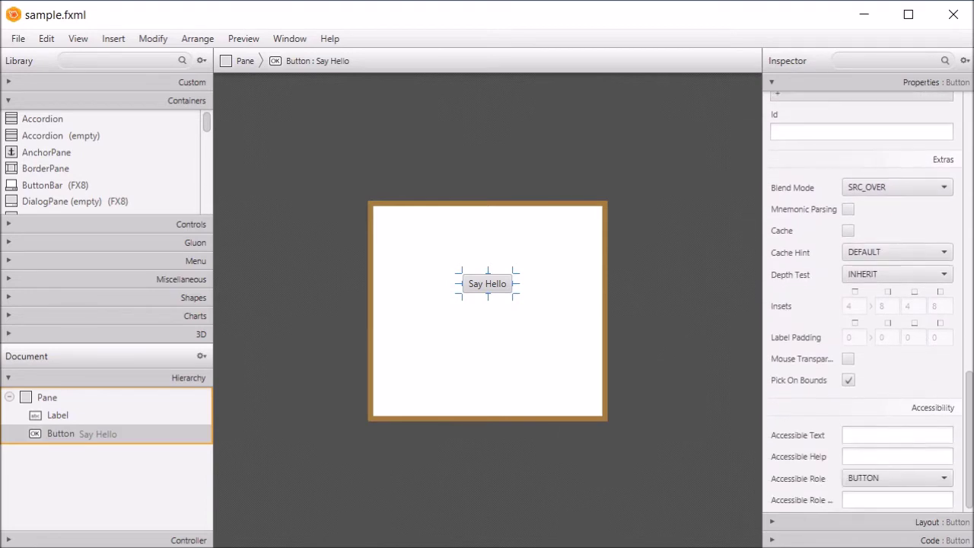
click(772, 540)
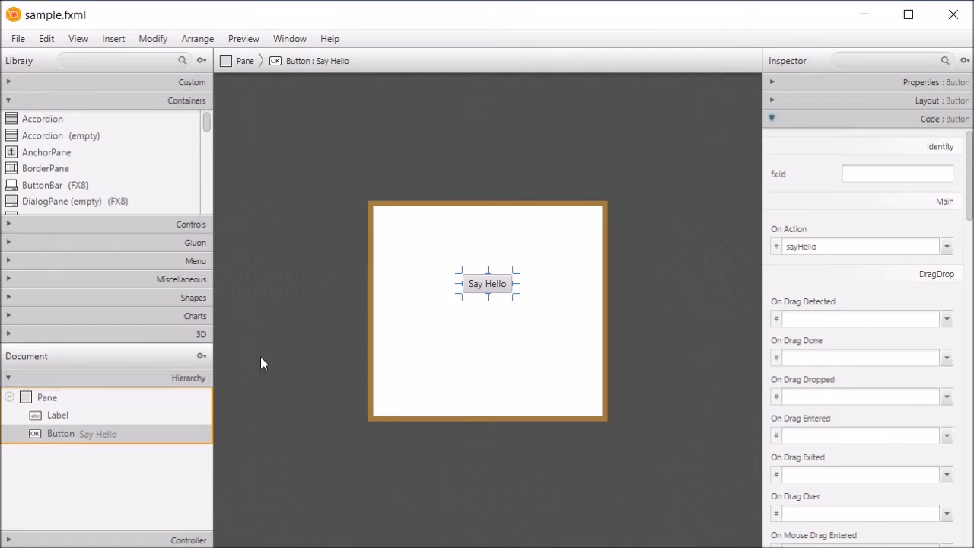
Check the empty label's fx:id and the document's assigned controller class, and return to the hierarchy
click(55, 420)
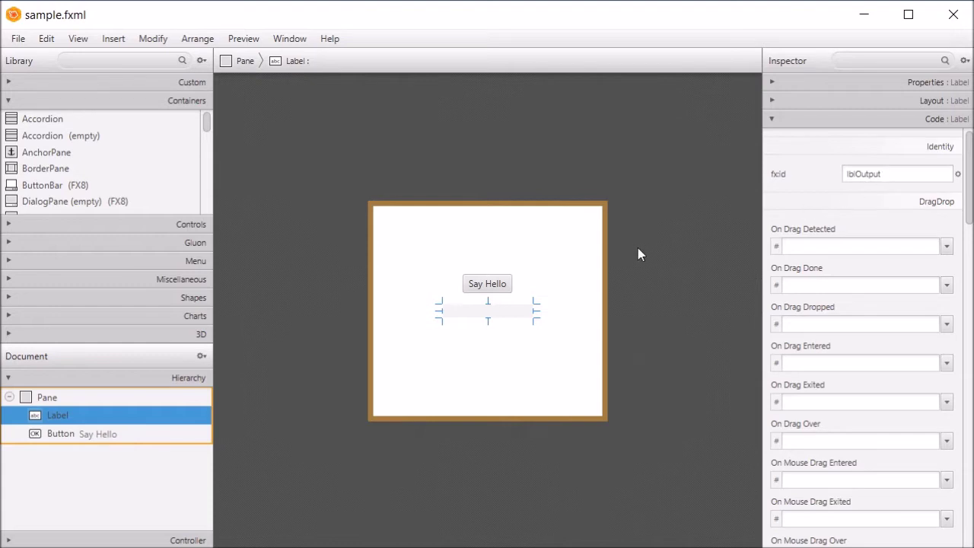
click(6, 540)
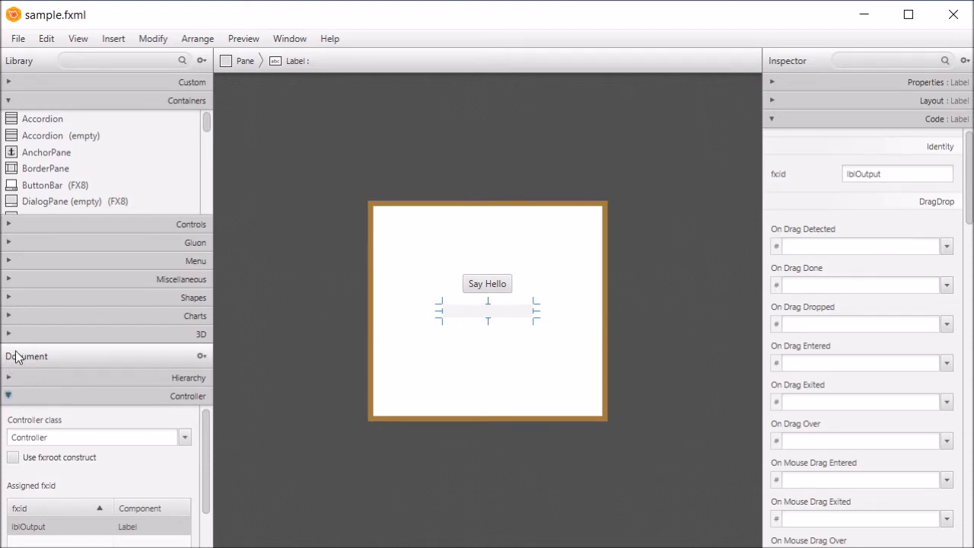
click(9, 379)
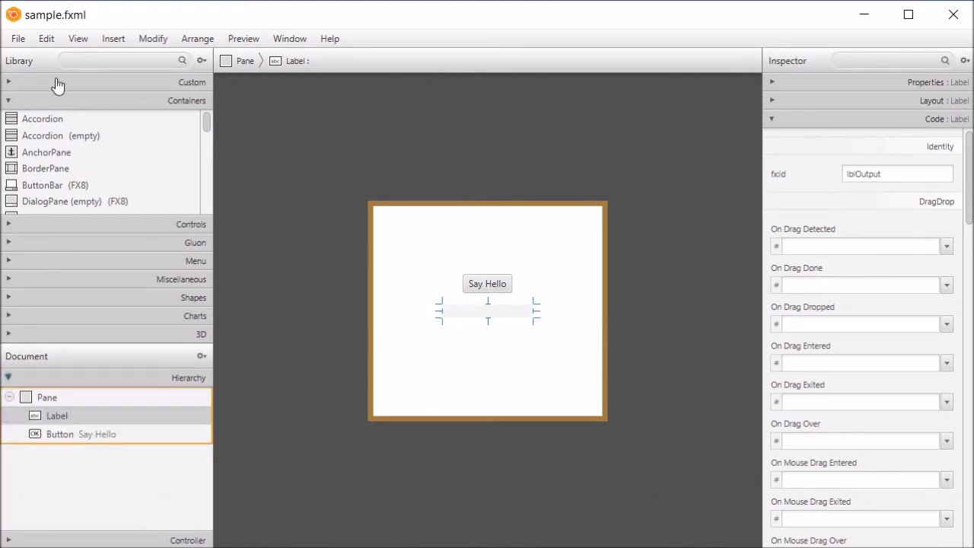
Add a TextField above the Say Hello button and set its fx:id to txtMealPrice
drag(206, 126, 199, 160)
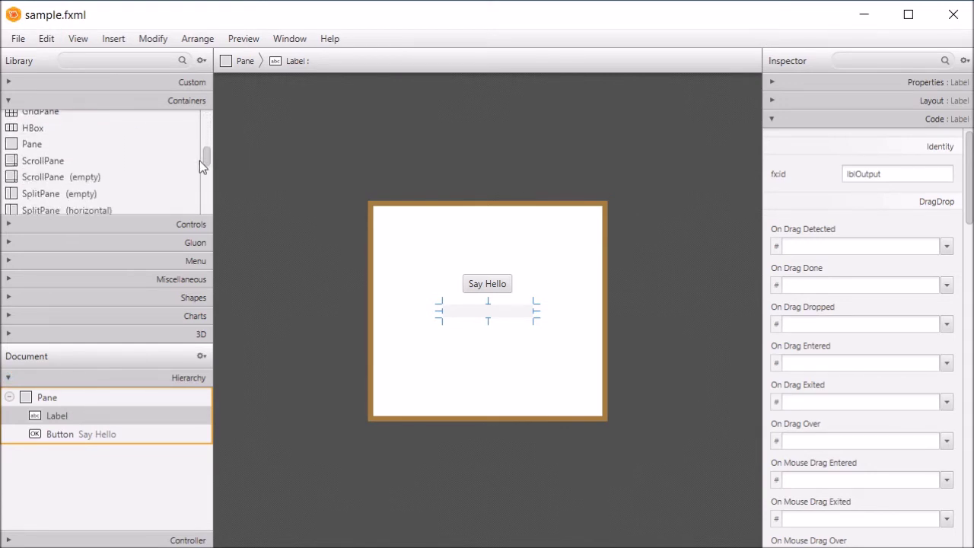
click(7, 228)
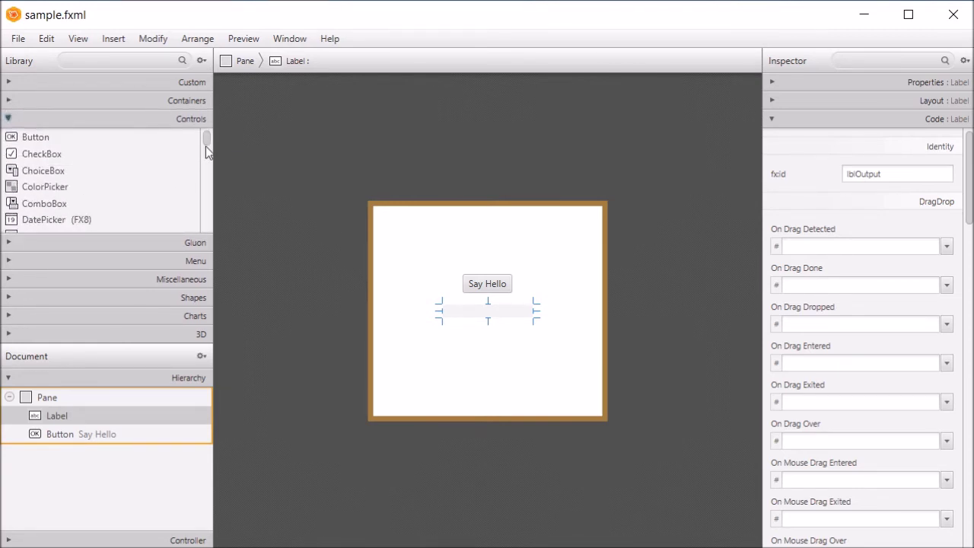
drag(206, 146, 493, 258)
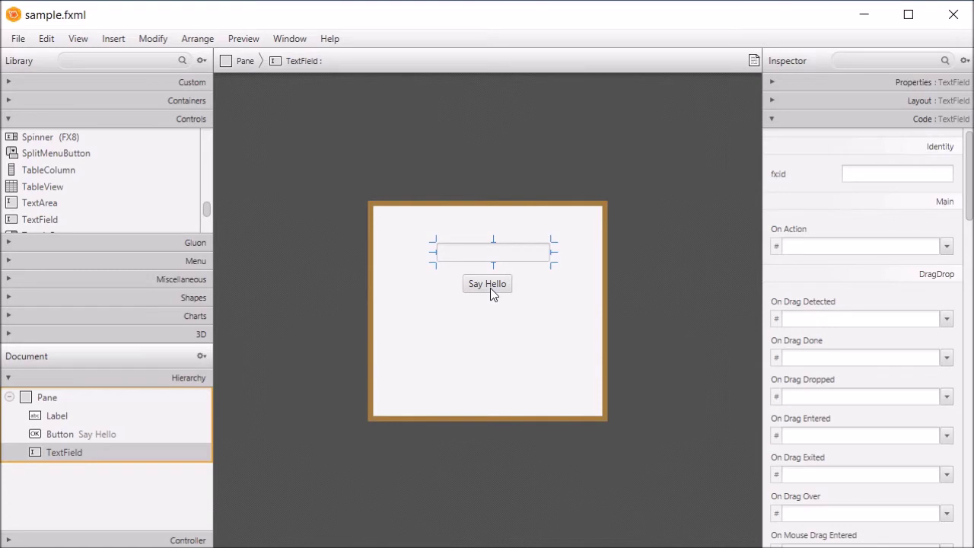
click(856, 176)
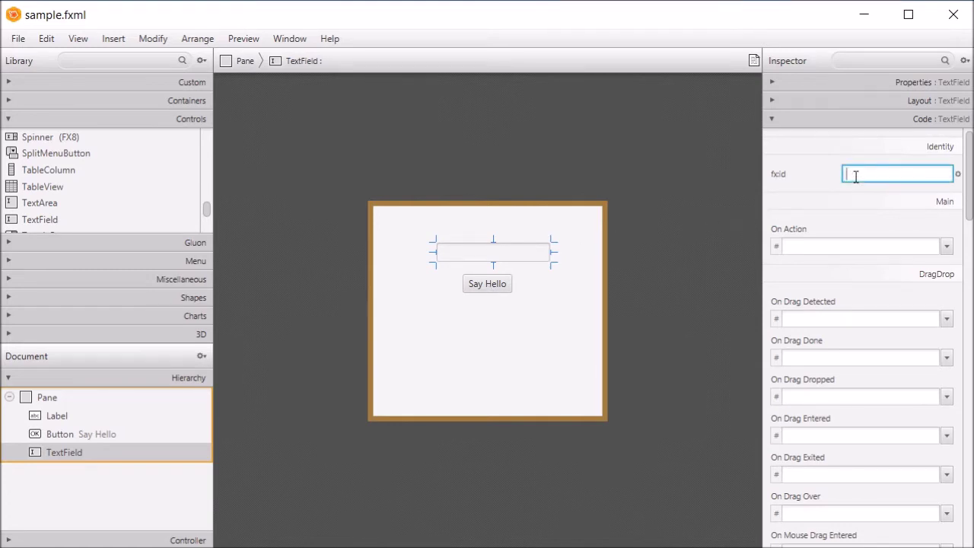
text(txtMealPrice)
Add a Label above the text field and set its text to "Enter meal price:"
drag(206, 211, 208, 158)
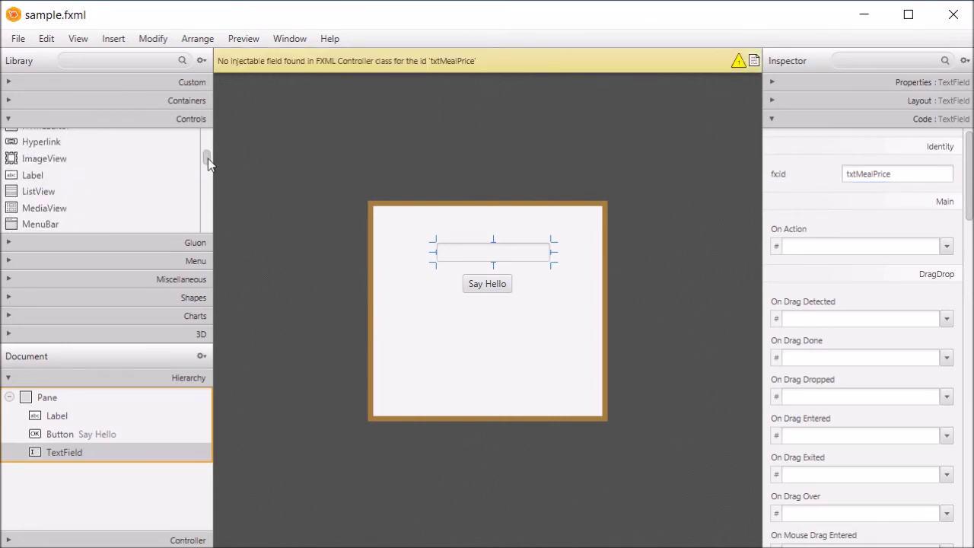
drag(40, 176, 478, 228)
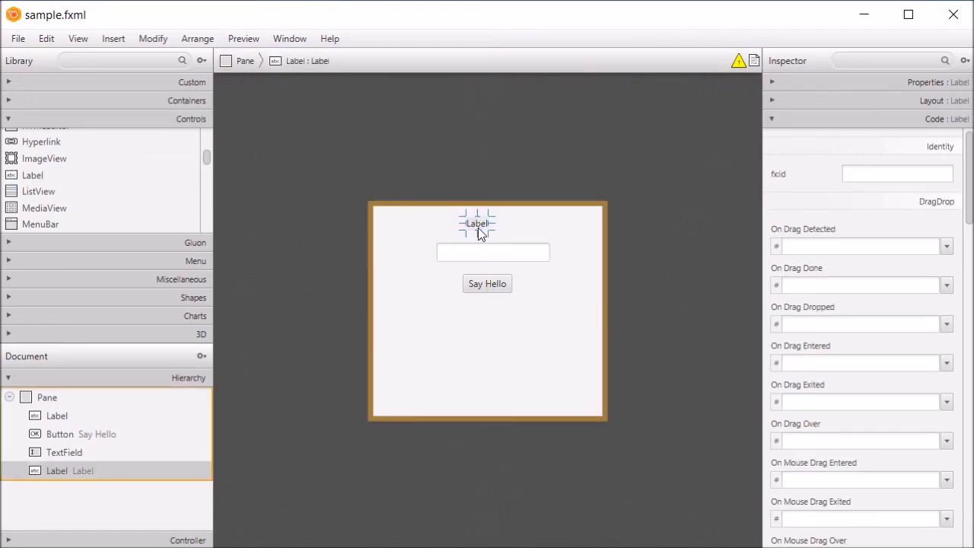
click(772, 84)
click(897, 137)
double_click(888, 139)
text(Ente)
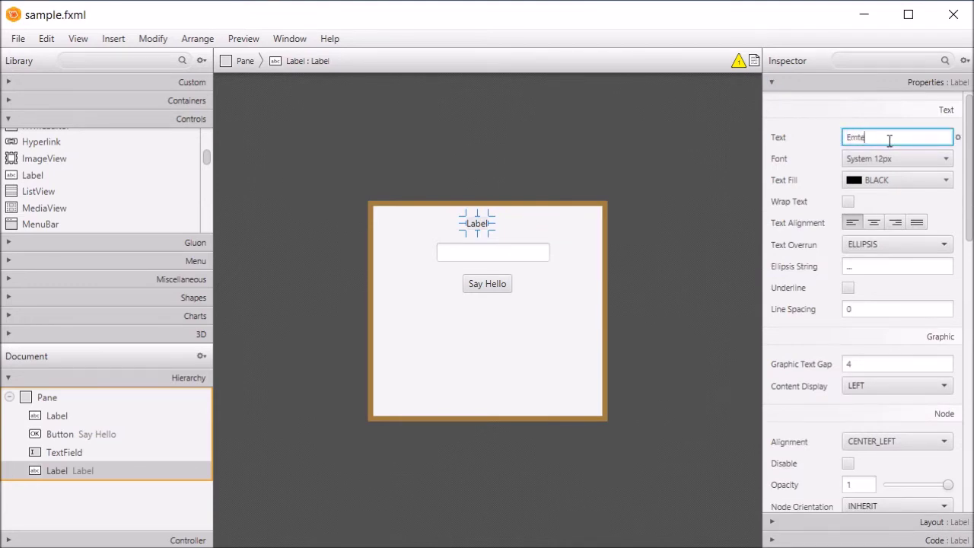
key(BackSpace)
key(BackSpace)
key(BackSpace)
text(nter meal price)
key(Return)
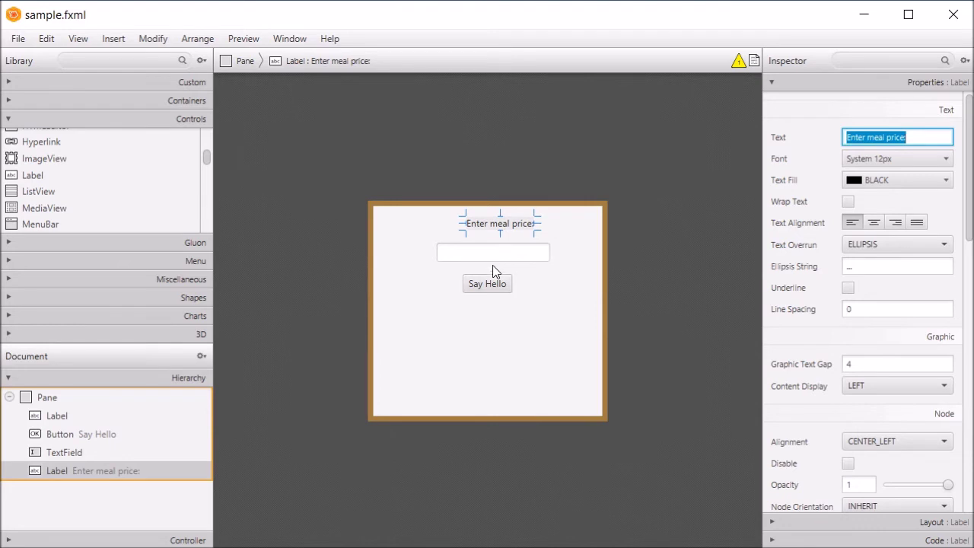
Change the Say Hello button's text to "Calculate Total" and shift the button slightly left to centre it in the pane
click(488, 285)
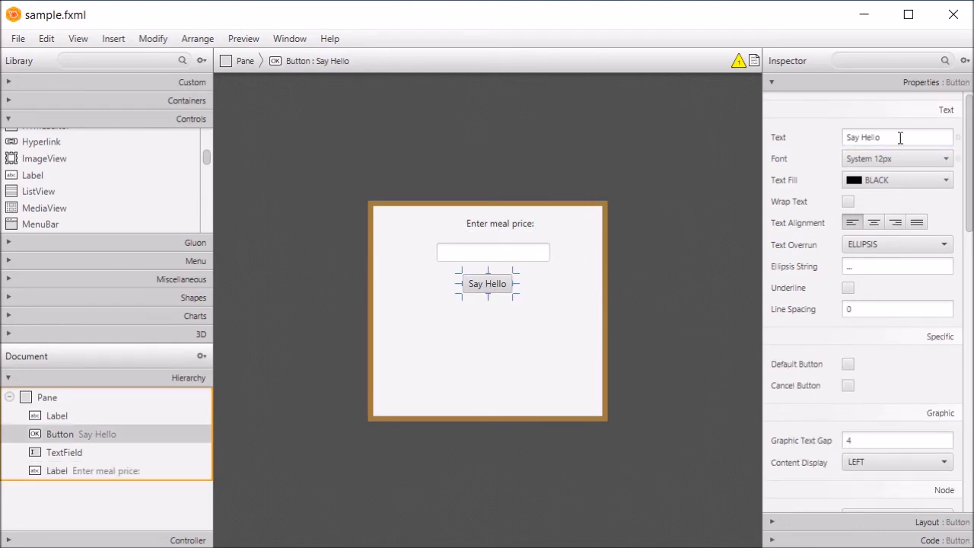
drag(844, 136, 942, 136)
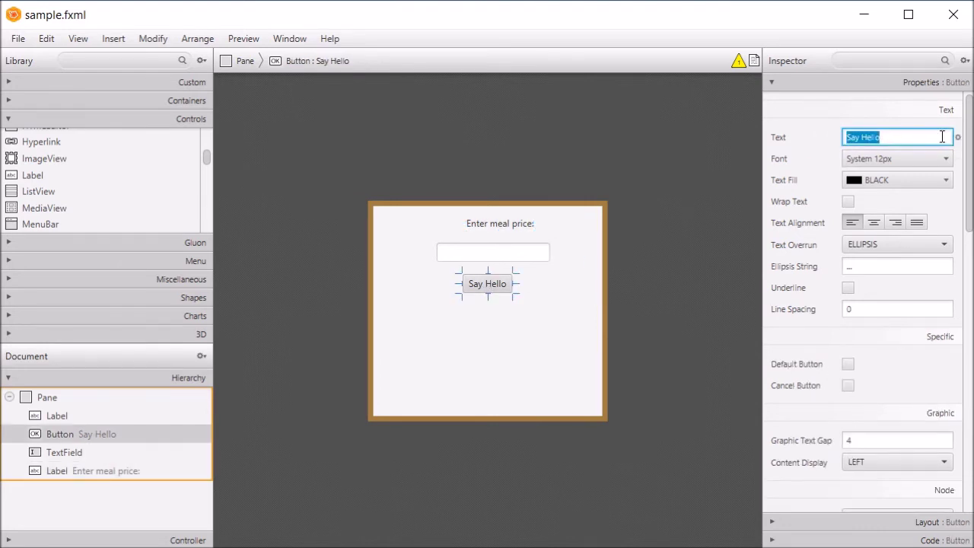
text(Calculate Total)
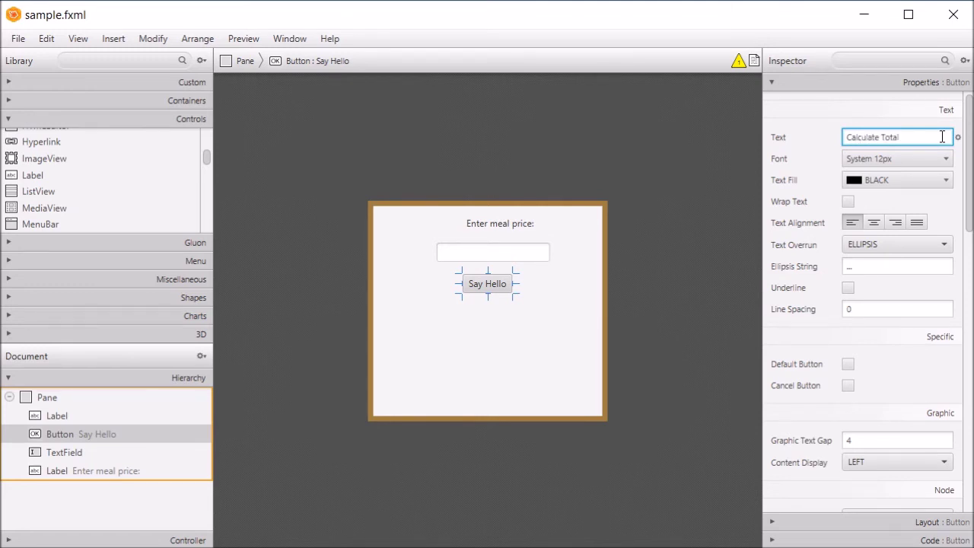
key(Return)
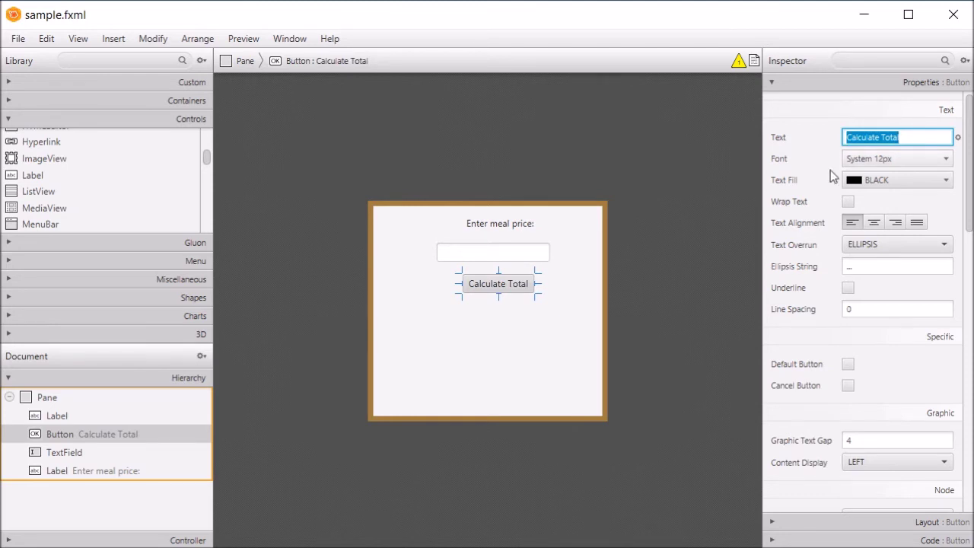
drag(512, 287, 501, 287)
Review the properties and fx:id of the empty output label below the button
click(477, 320)
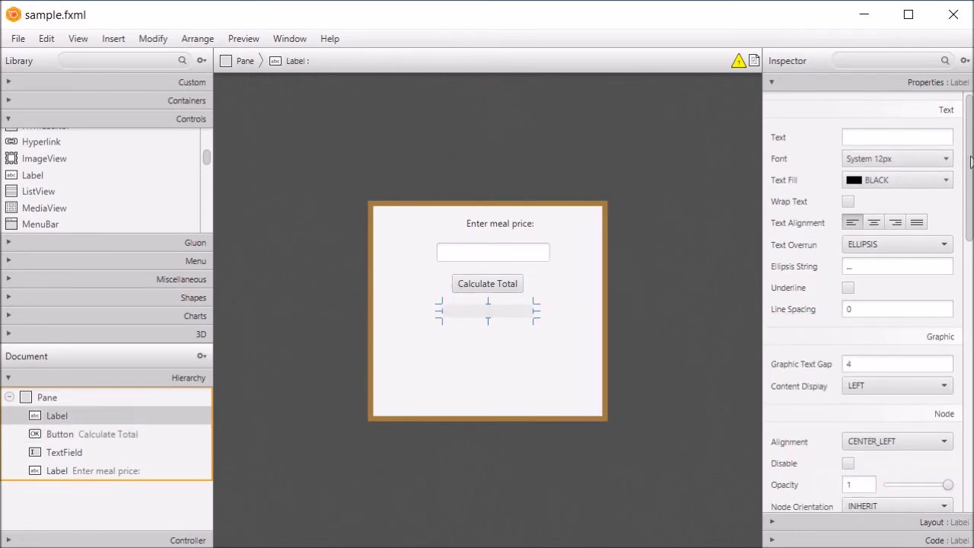
scroll(971, 380, down, 5)
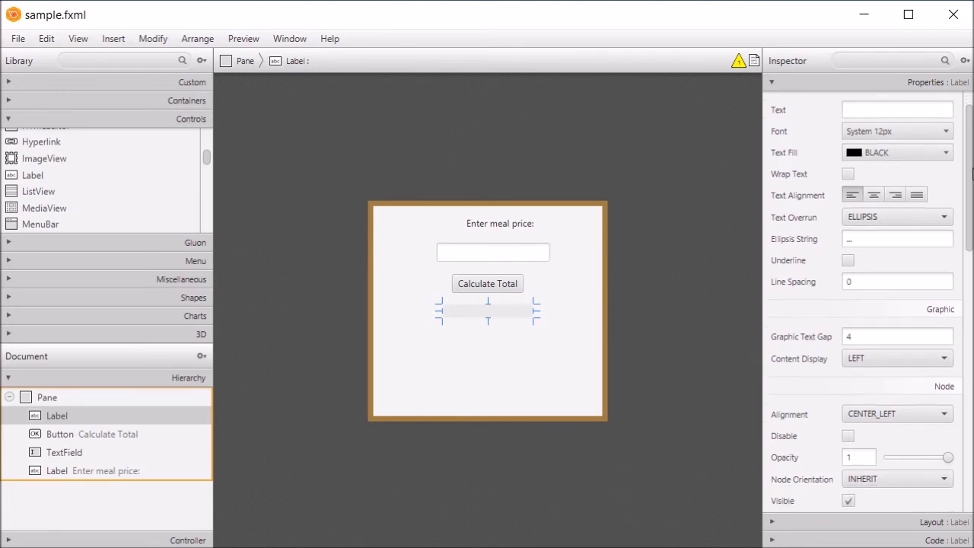
click(770, 539)
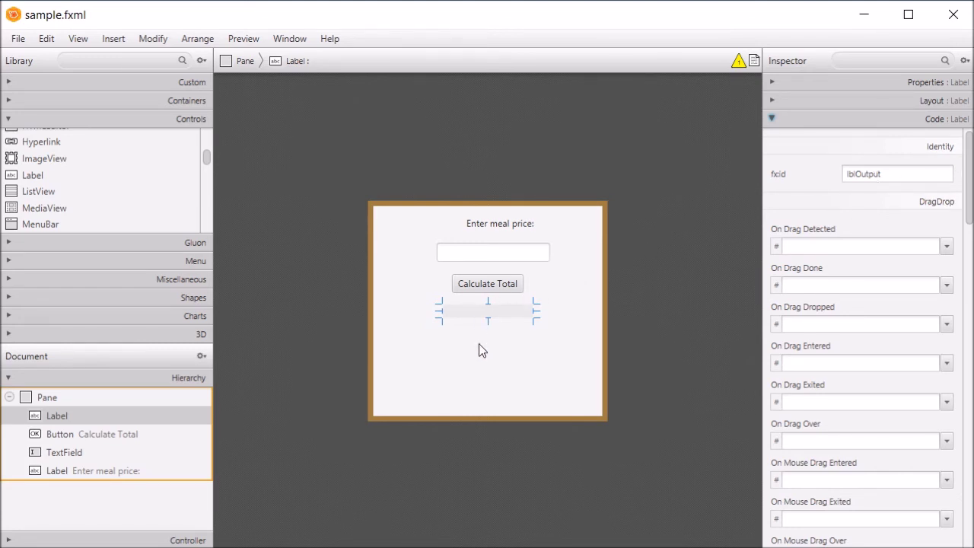
Set the Calculate Total button's On Action handler to calcTotal and save sample.fxml
click(476, 287)
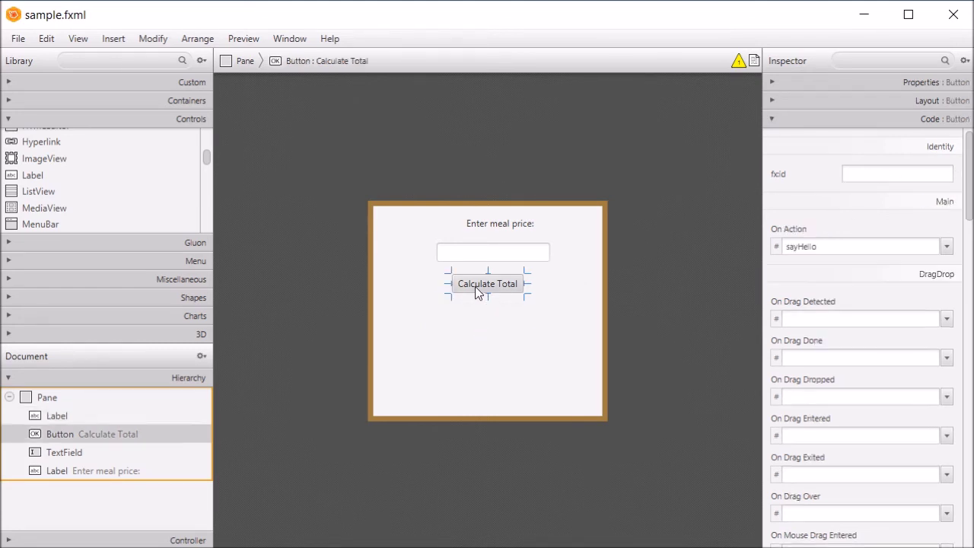
double_click(821, 246)
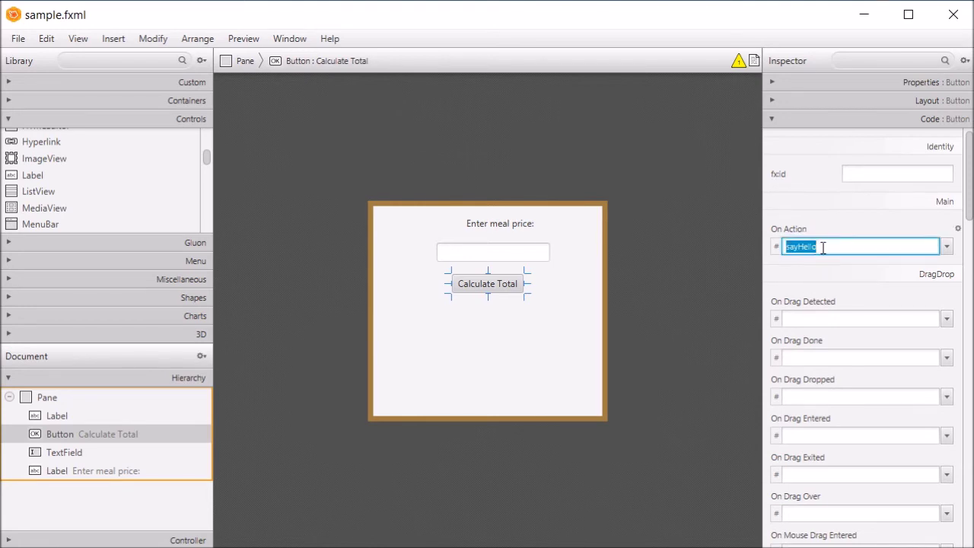
text(calcTotal)
key(Return)
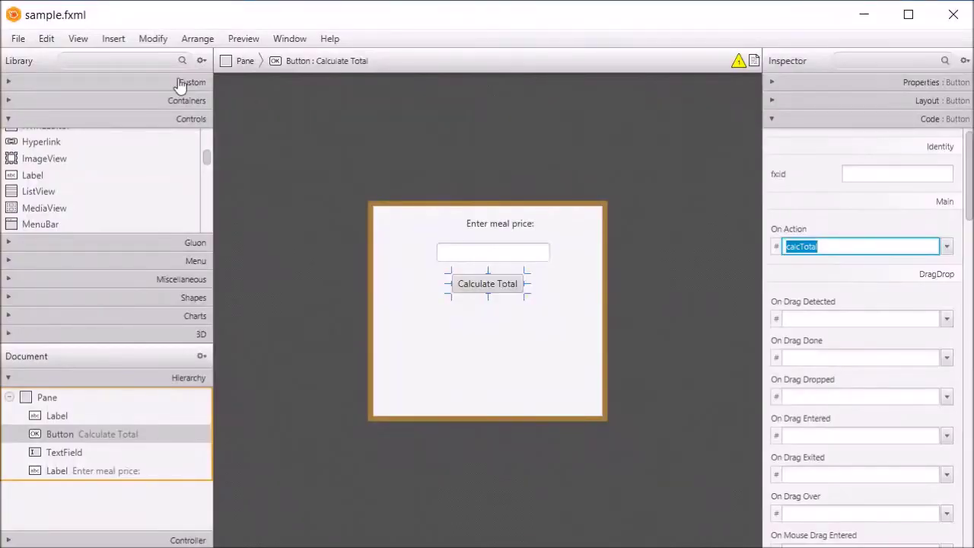
click(16, 39)
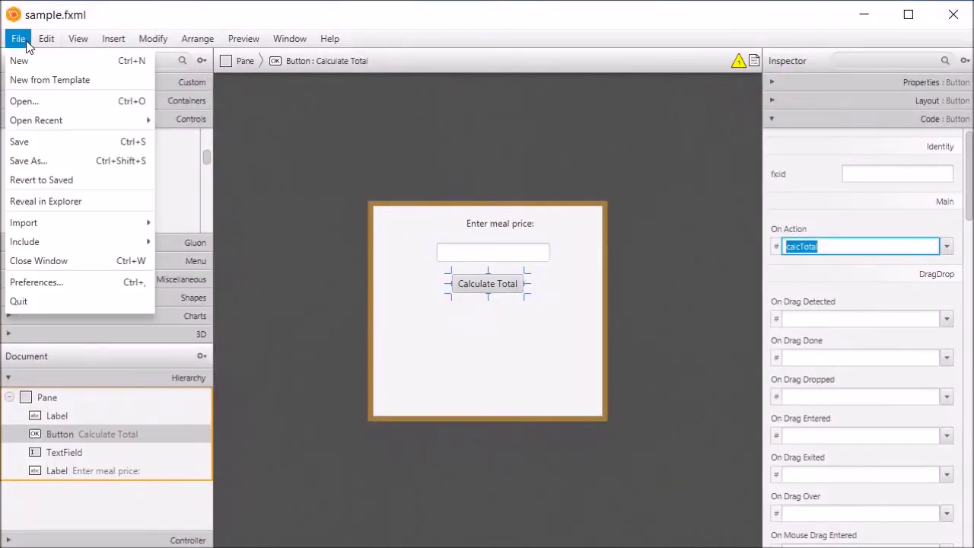
click(19, 142)
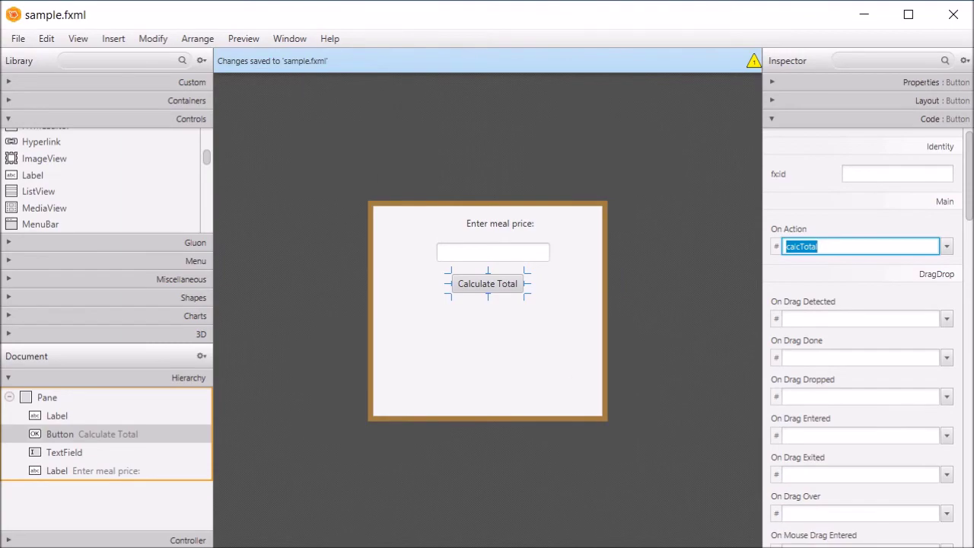
Switch to IntelliJ IDEA and generate the missing calcTotal method in Controller from its reference in sample.fxml
key(alt+Tab)
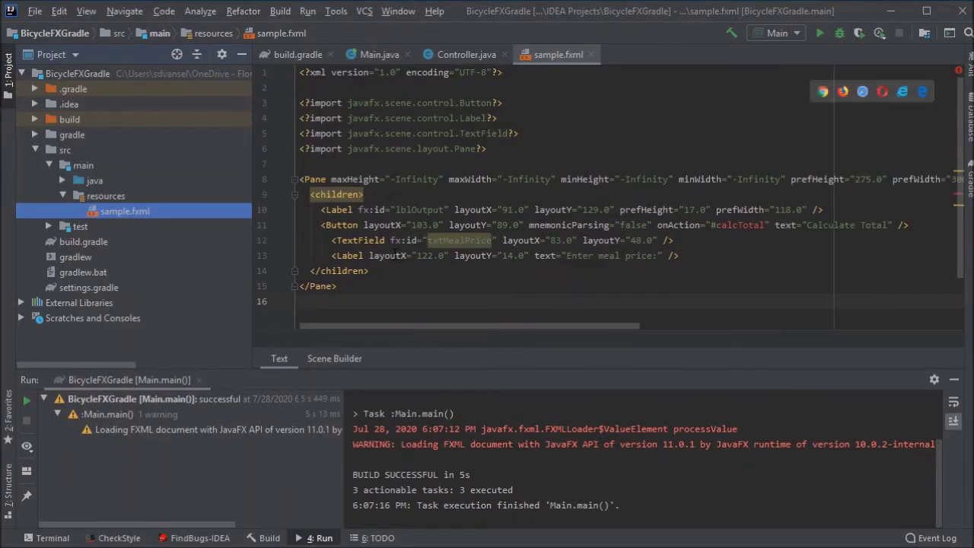
mouse_move(738, 226)
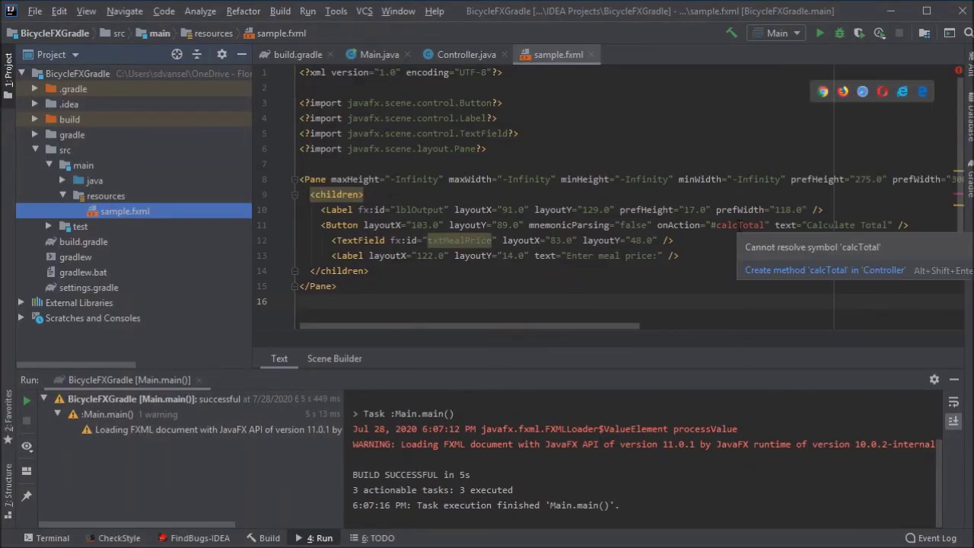
click(795, 272)
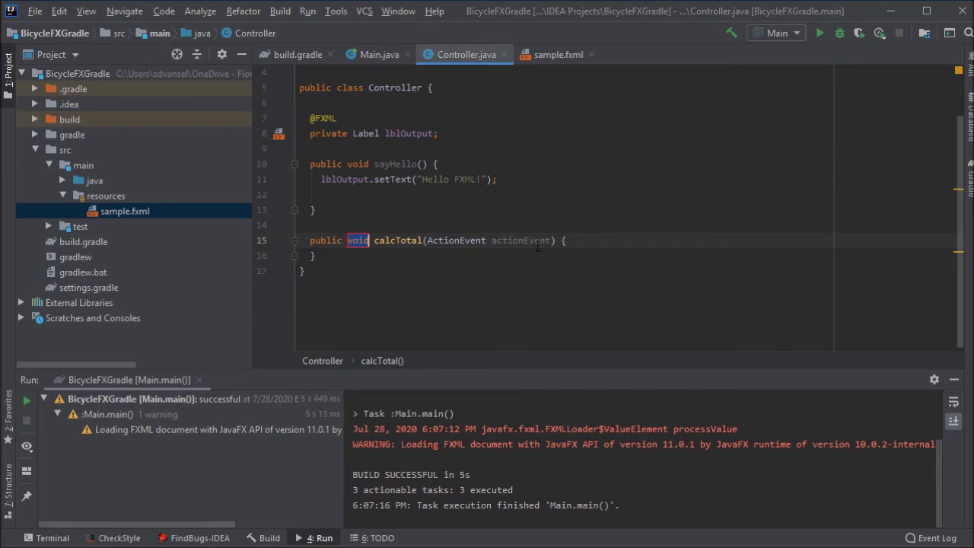
Add an empty line inside the body of the calcTotal method in Controller.java
click(574, 239)
key(Return)
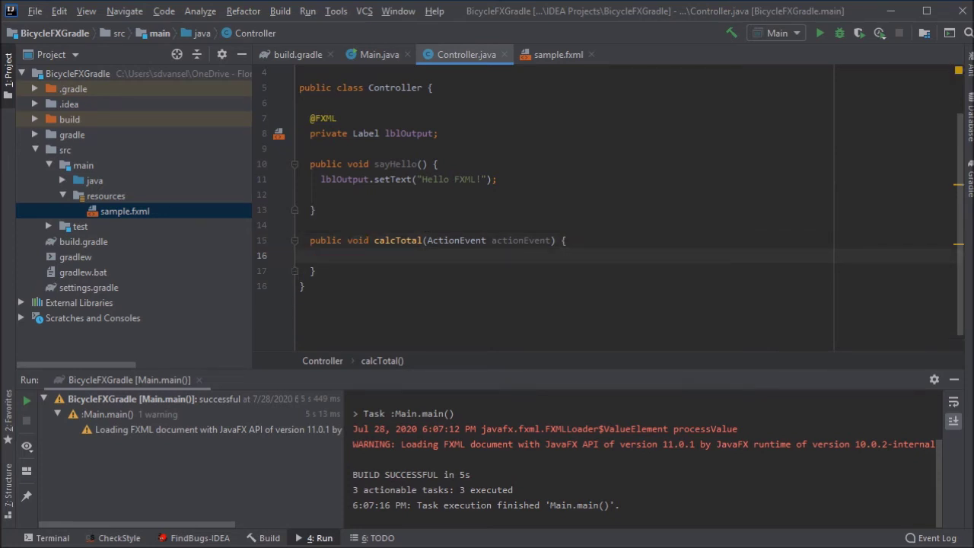
scroll(426, 217, up, 1)
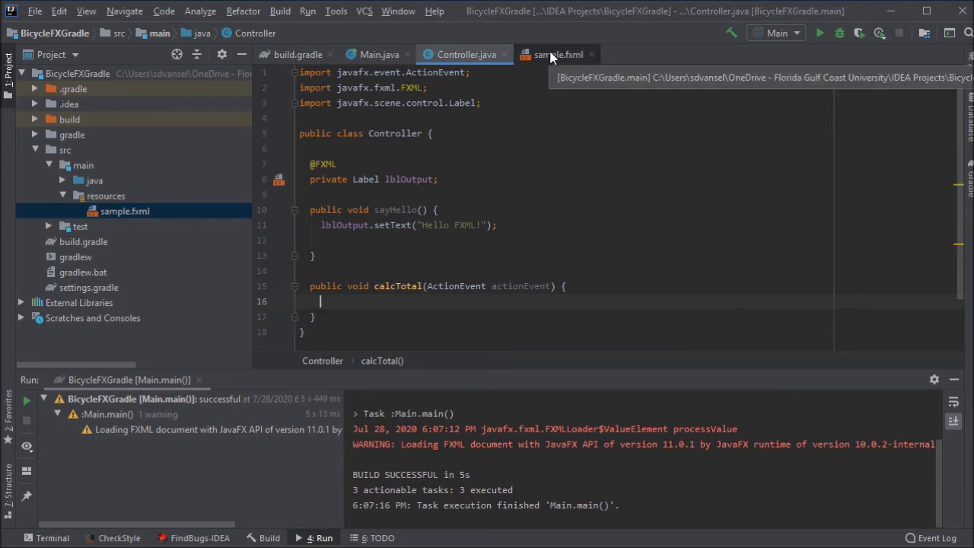
Switch to Scene Builder, set the fx:id of the empty output label to lblTotalPrice, and save sample.fxml
key(alt+Tab)
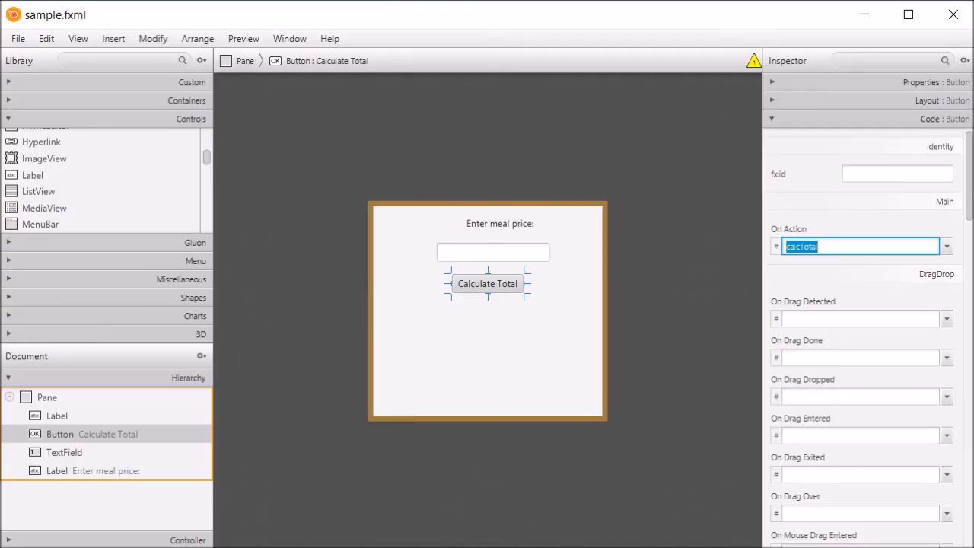
click(481, 323)
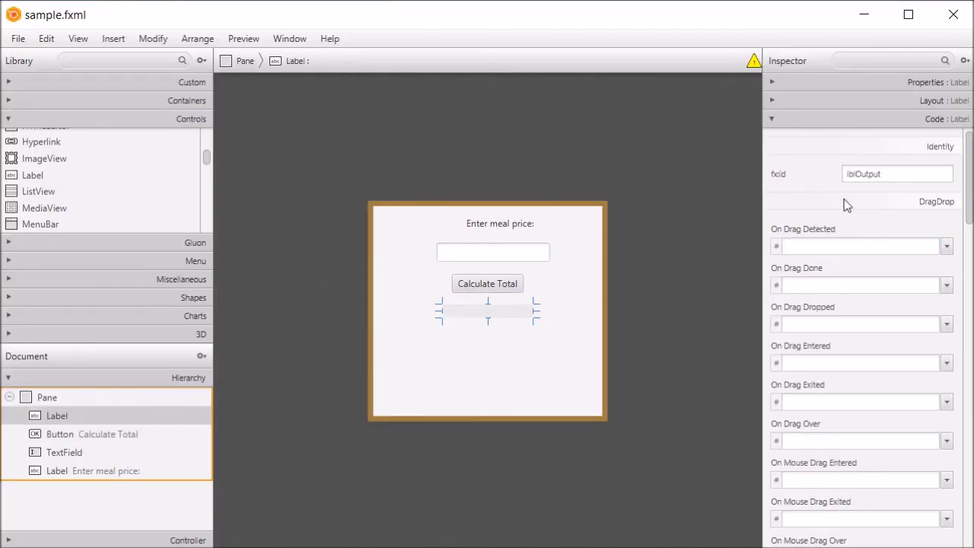
double_click(860, 174)
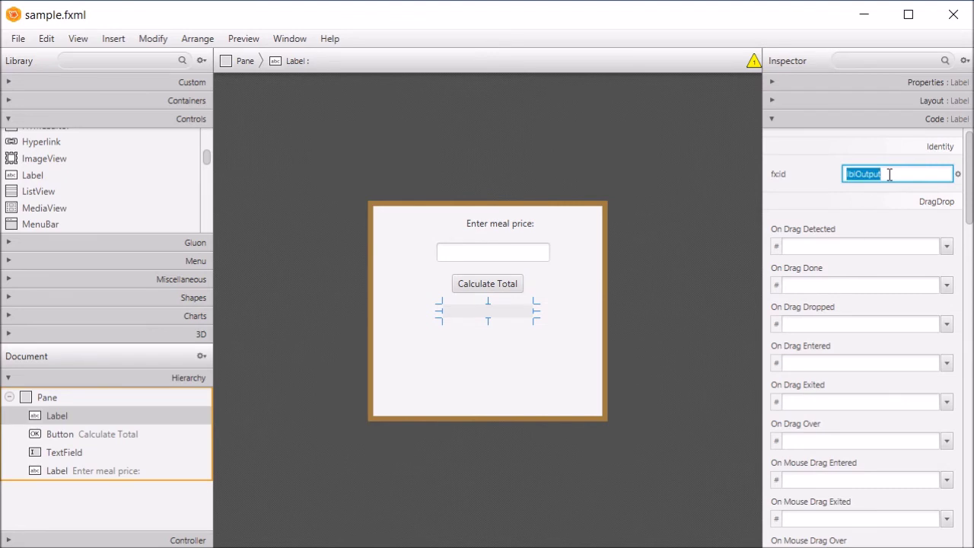
key(BackSpace)
text(lblTotalPrice)
key(Return)
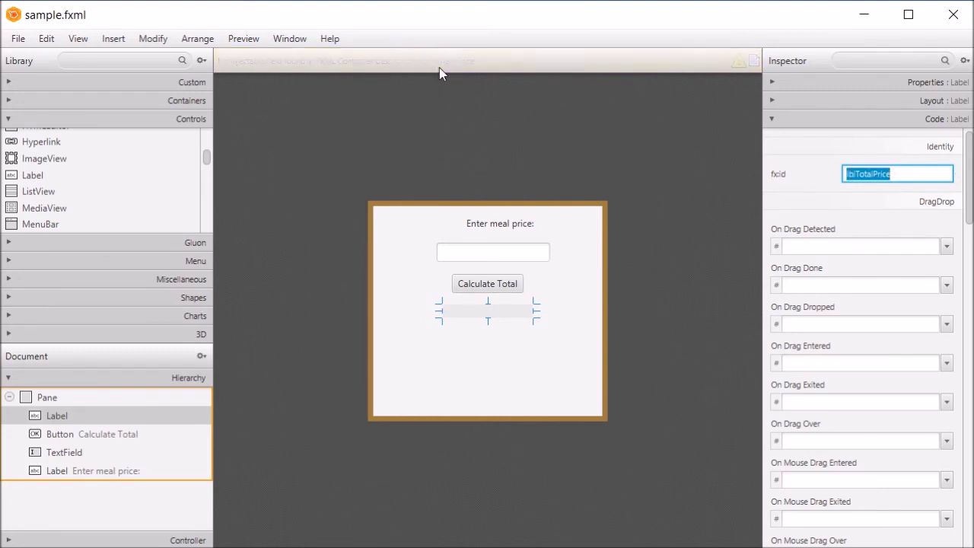
click(17, 38)
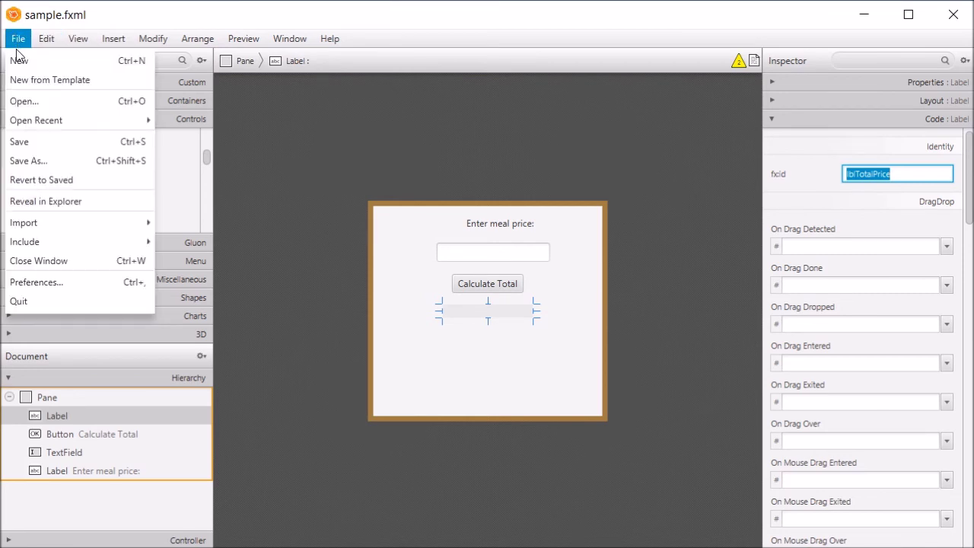
click(37, 147)
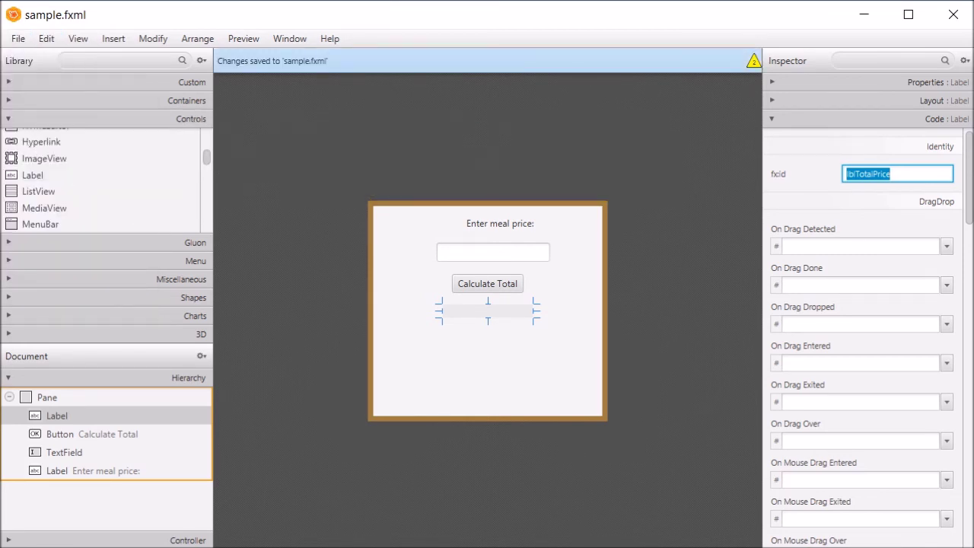
Switch to IntelliJ IDEA, compare the fx:ids in sample.fxml with the Controller field, and test-run the application
key(alt+Tab)
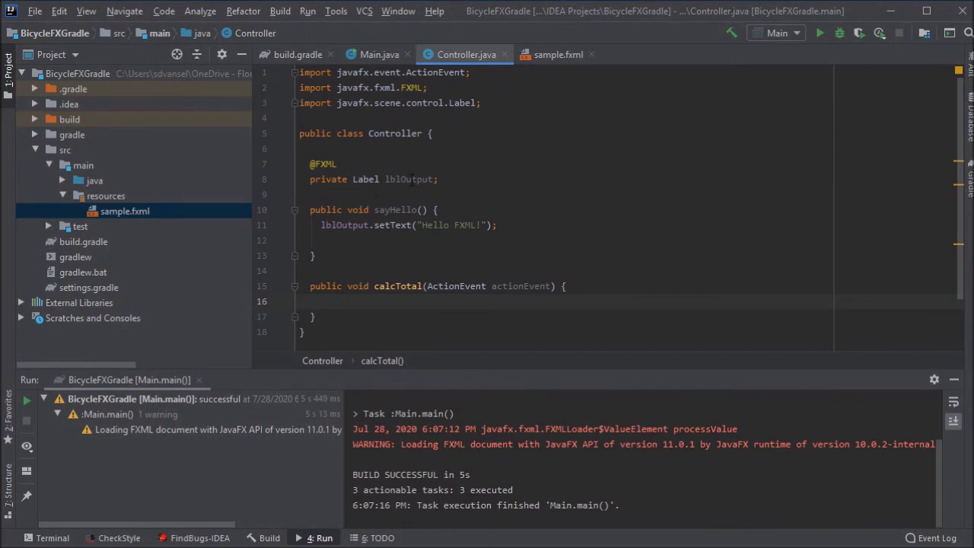
mouse_move(408, 180)
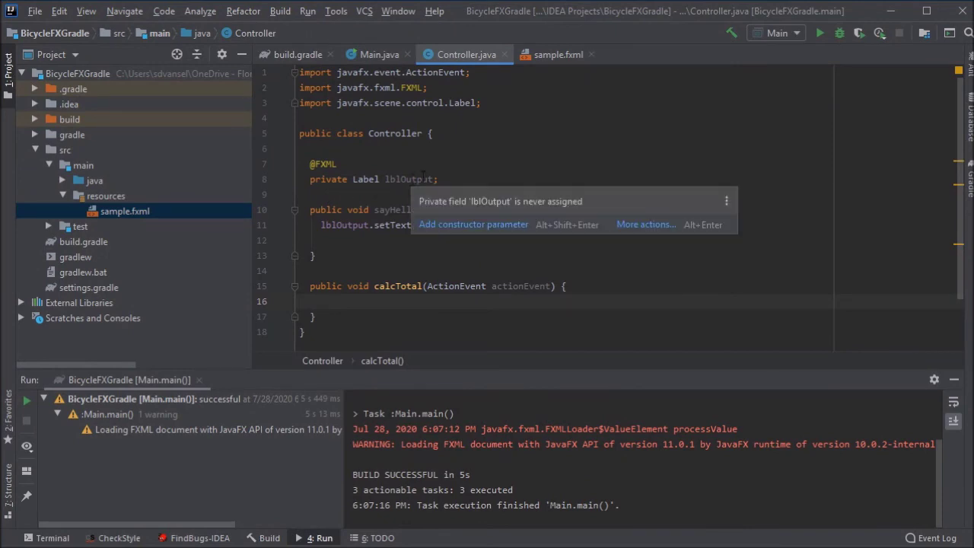
click(544, 58)
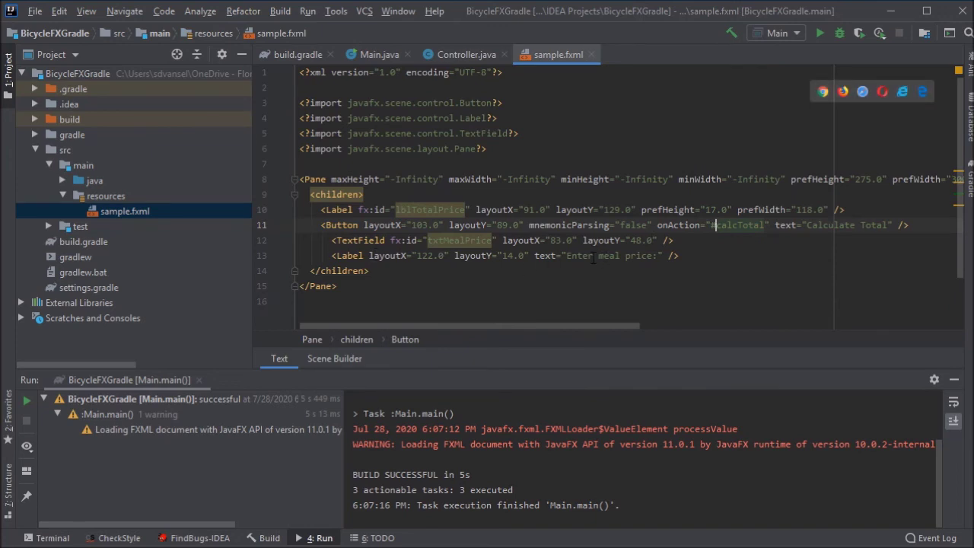
click(455, 56)
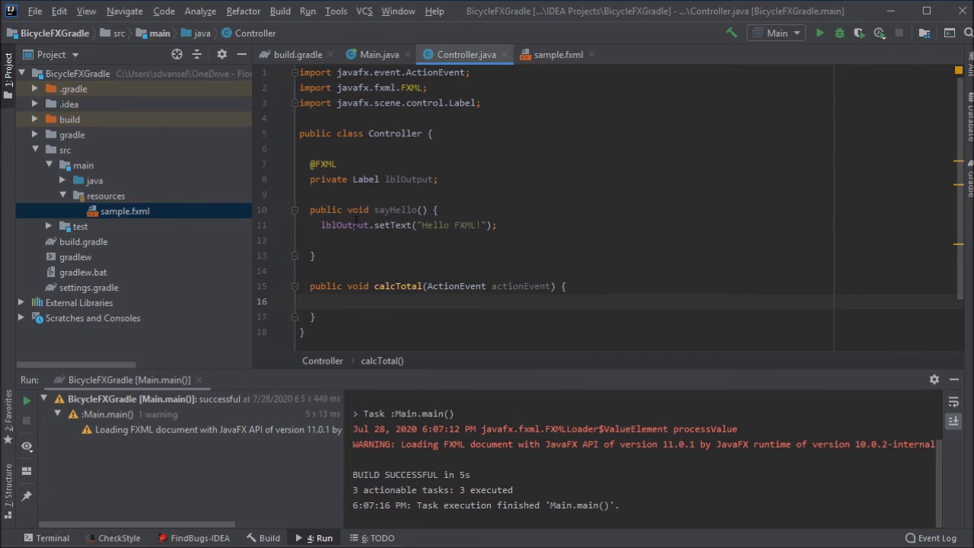
click(820, 35)
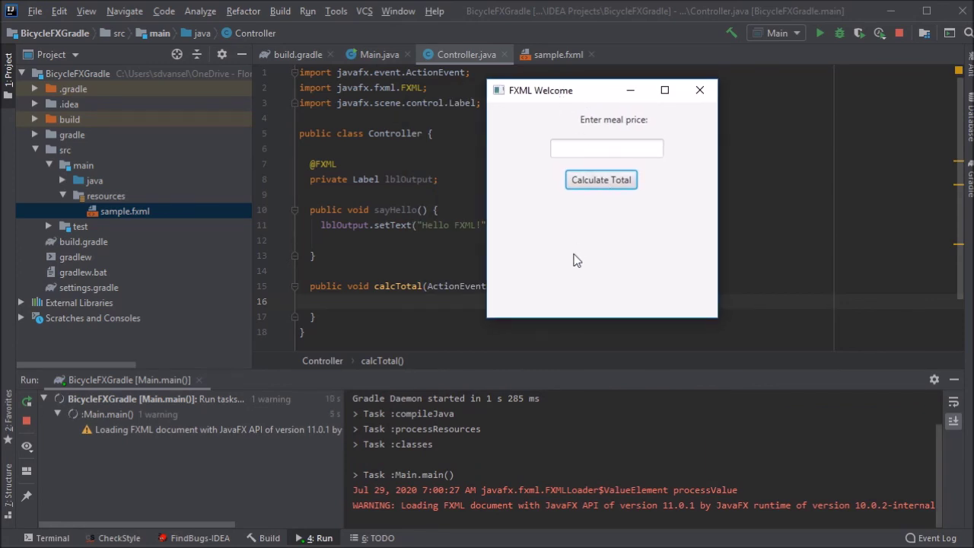
click(692, 90)
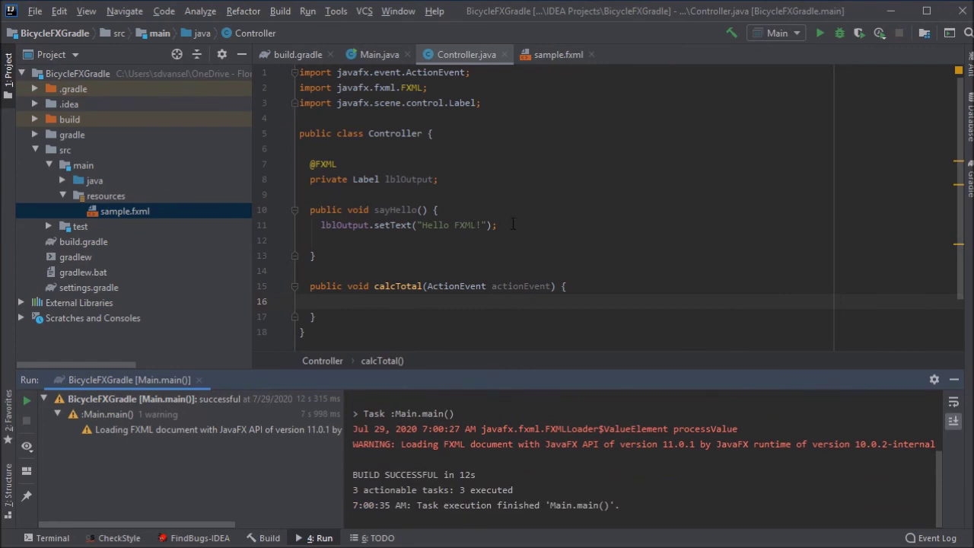
Rename the lblOutput label field declaration in Controller to lblTotalPrice
mouse_move(402, 175)
click(402, 177)
drag(403, 177, 434, 175)
text(TotalPr)
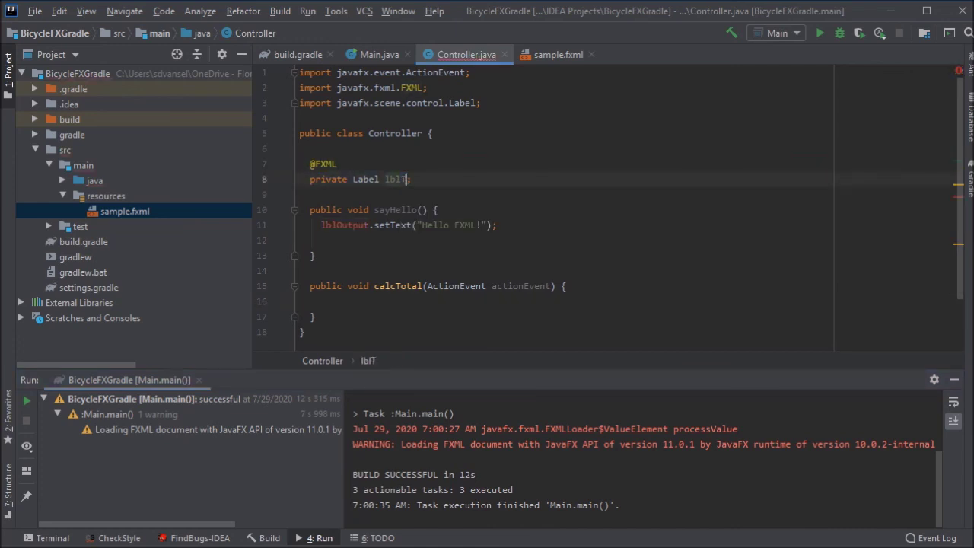
text(ice)
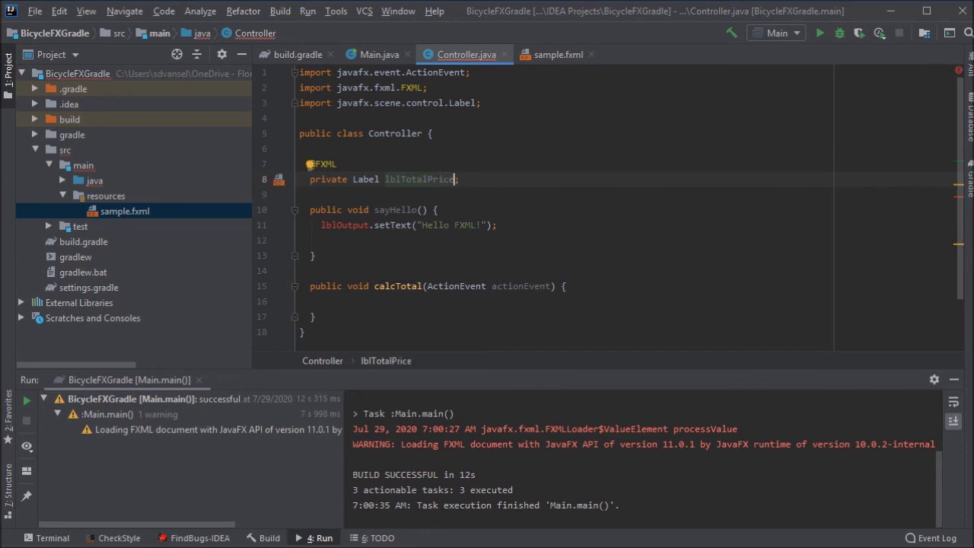
Replace lblOutput with lblTotalPrice in the sayHello method's setText call, and test-run the application
double_click(397, 179)
key(ctrl+c)
double_click(343, 225)
key(ctrl+v)
click(391, 251)
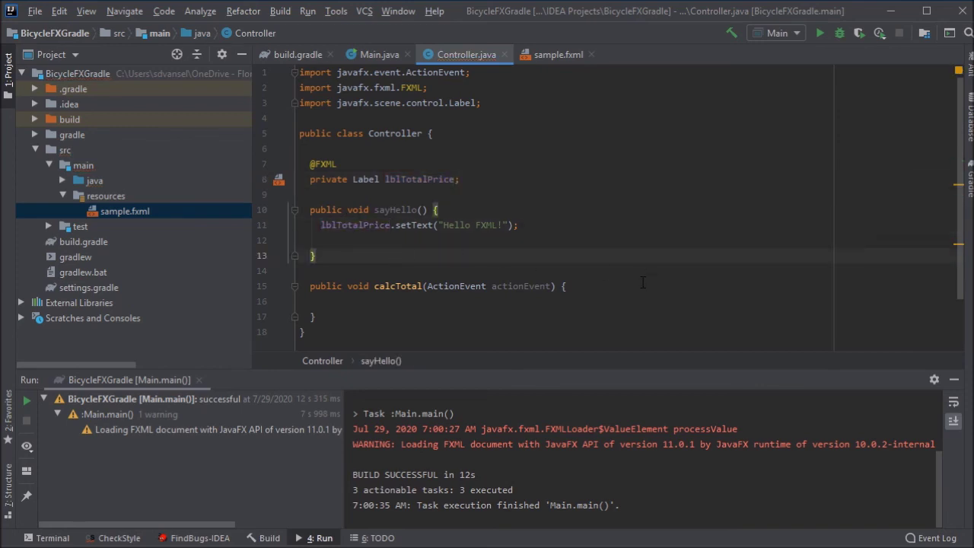
click(820, 33)
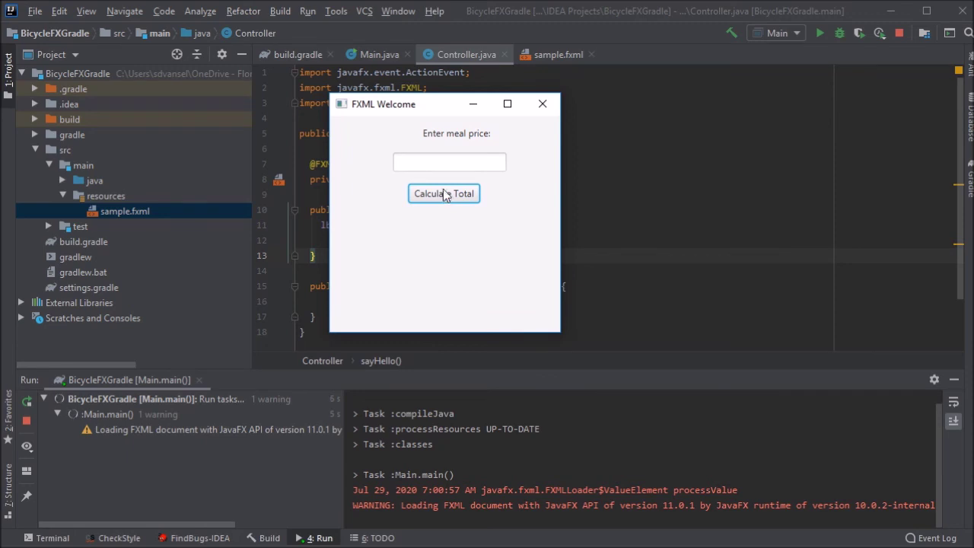
click(542, 104)
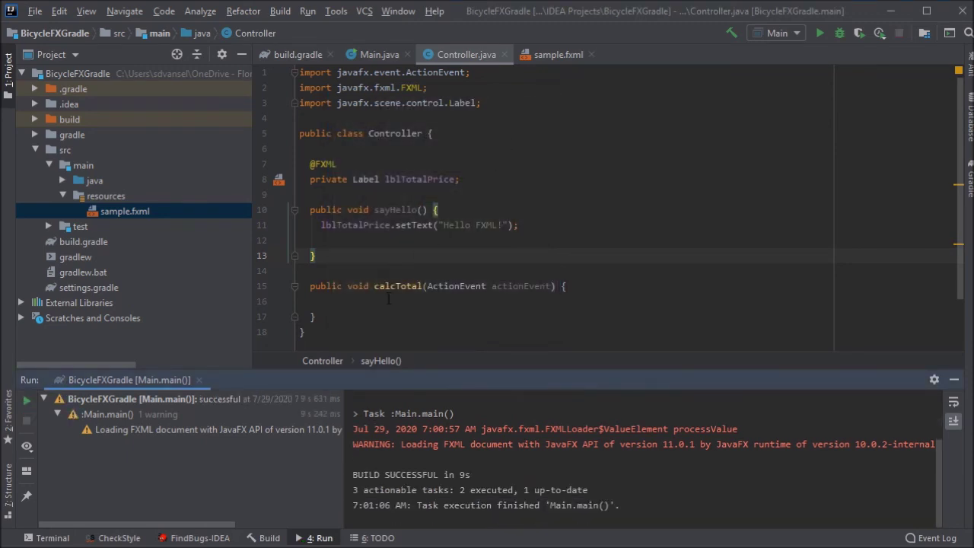
Move the lblTotalPrice.setText("Hello FXML!") statement from sayHello into the calcTotal method and run the application again
click(384, 305)
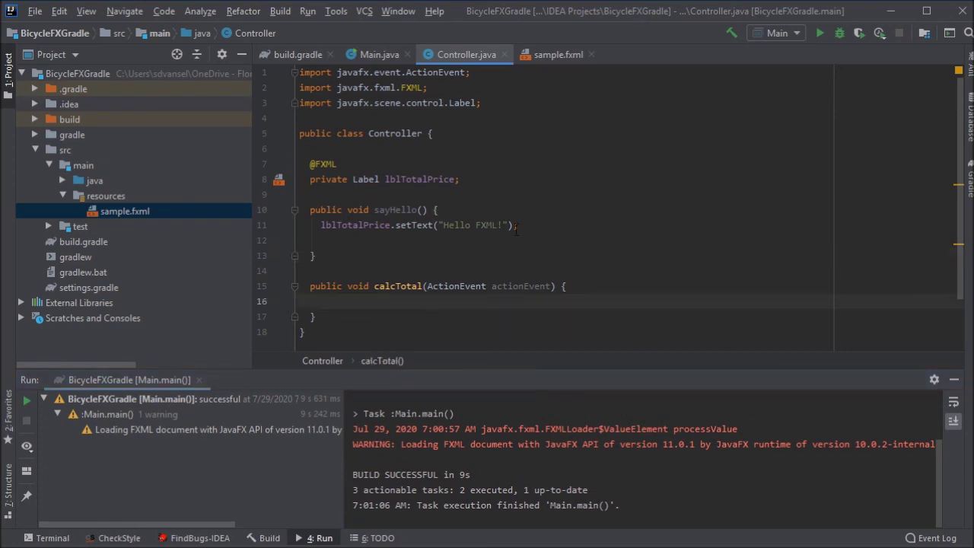
drag(525, 225, 321, 225)
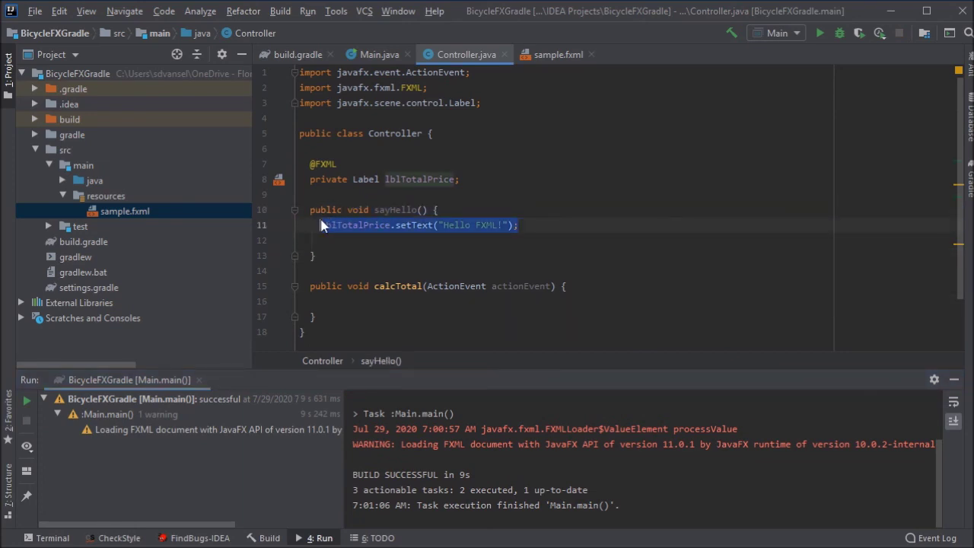
key(ctrl+x)
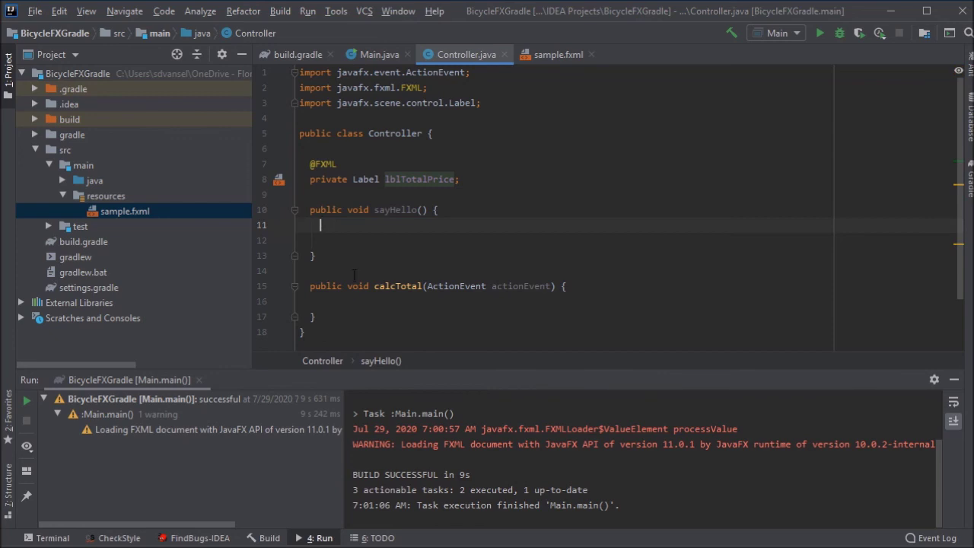
click(366, 304)
key(ctrl+v)
click(820, 32)
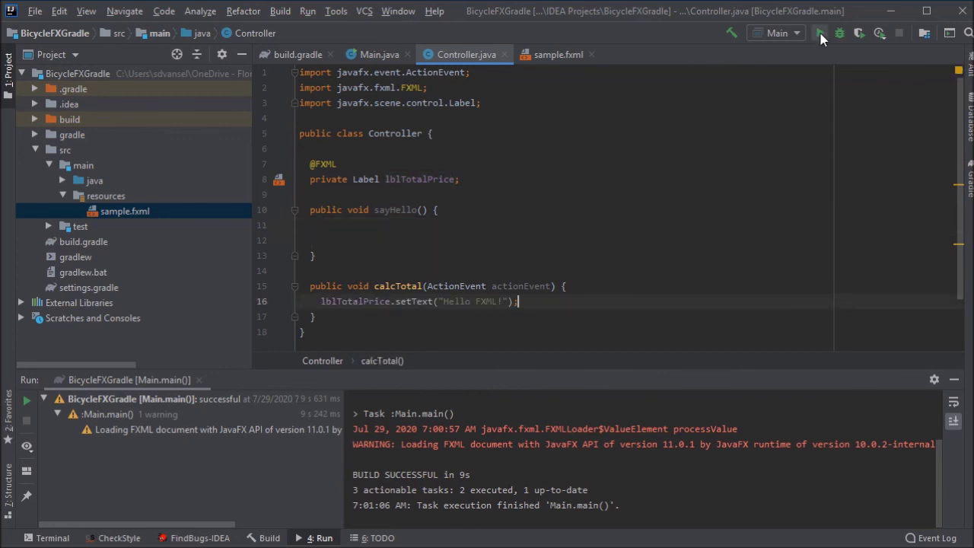